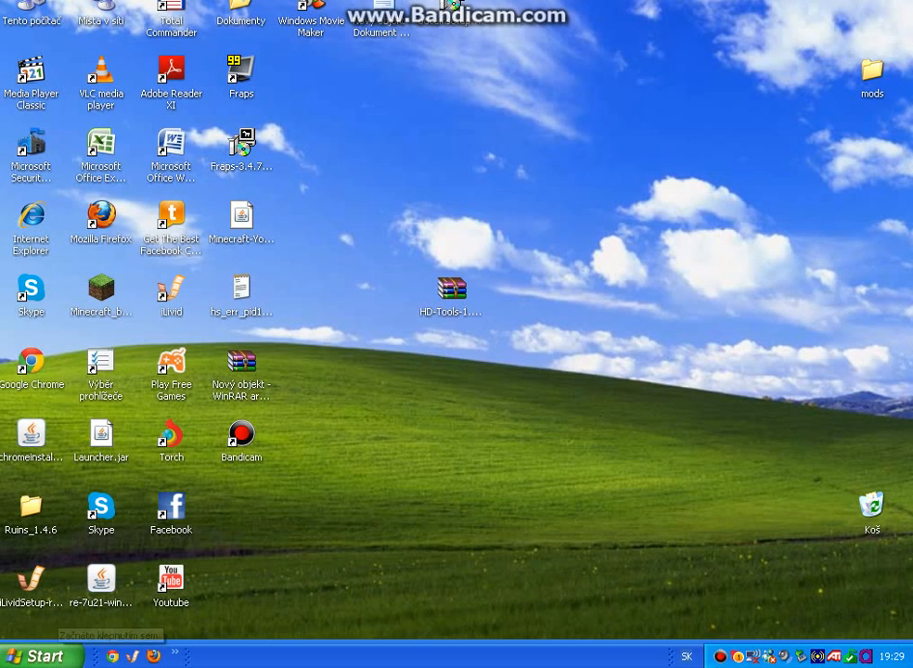
# Move the HD-Tools-1.5.zip archive to another free spot on the desktop
pyautogui.moveTo(452, 288); pyautogui.dragTo(522, 215)
pyautogui.moveTo(550, 285); pyautogui.dragTo(432, 169)
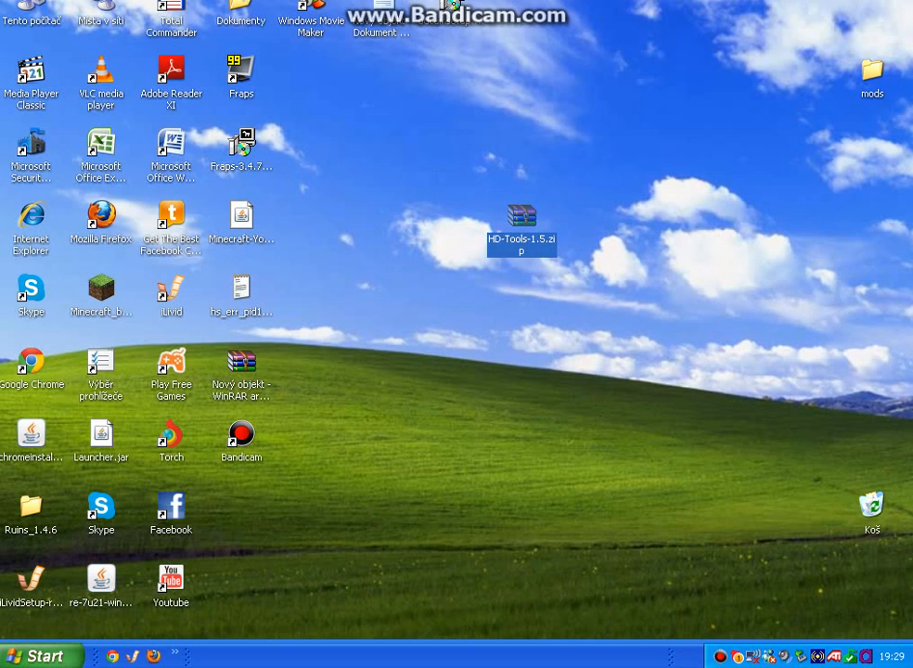
# Open a file search window, place it over the middle of the desktop and widen it
pyautogui.press('super')
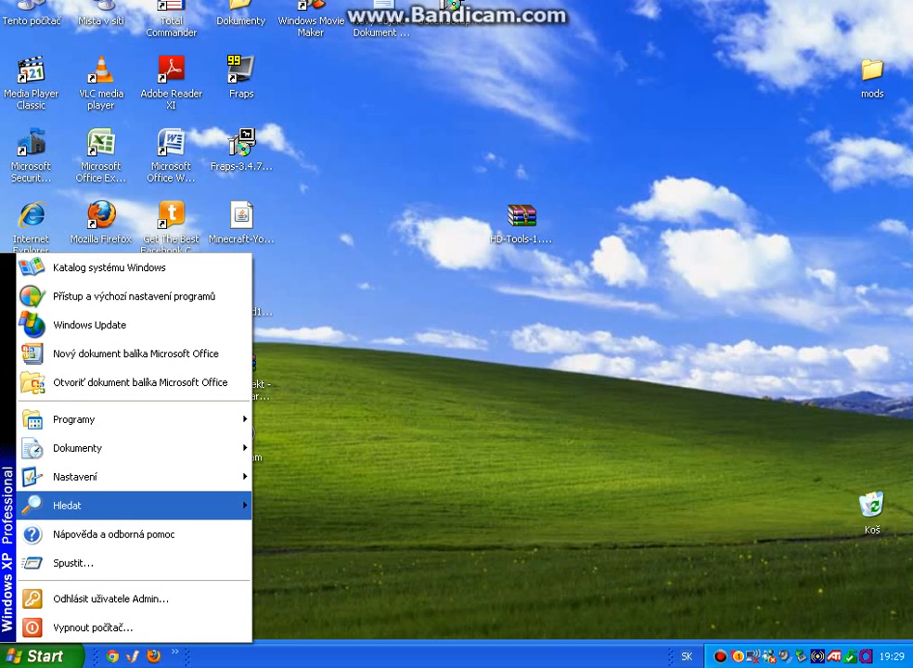
pyautogui.press('Right')
pyautogui.click(316, 500)
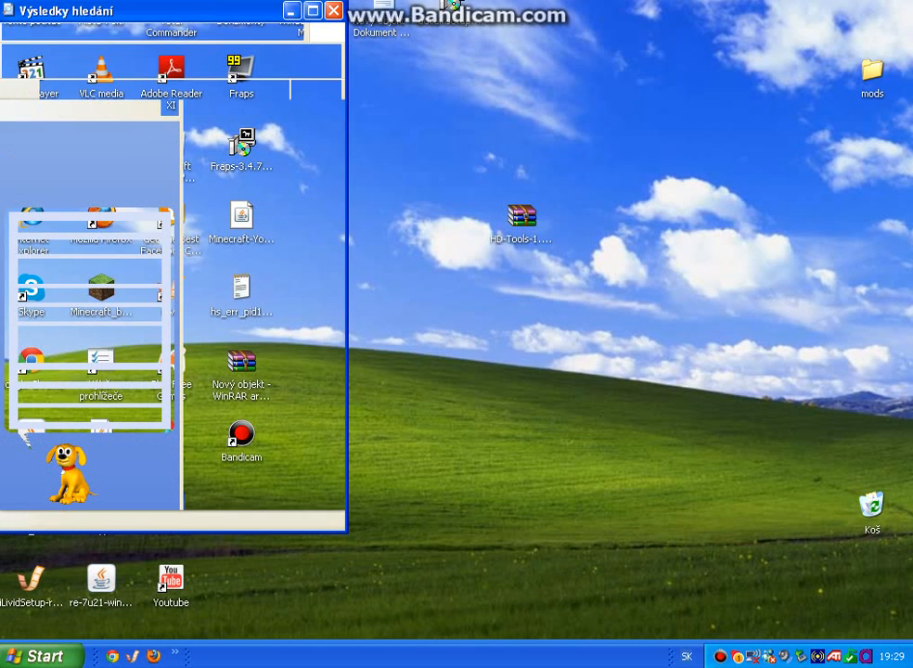
pyautogui.moveTo(251, 8); pyautogui.dragTo(447, 23)
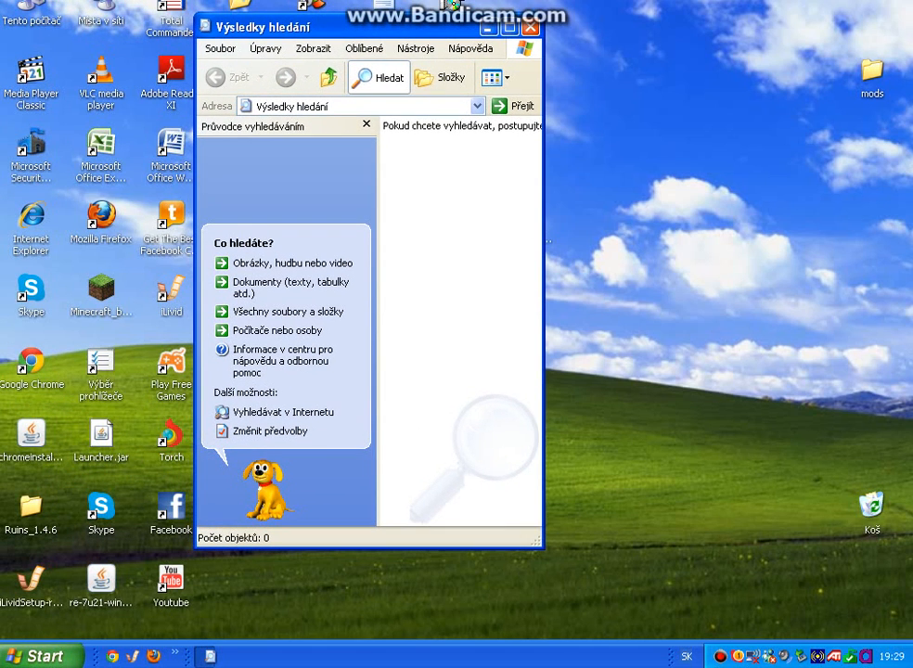
pyautogui.moveTo(544, 278); pyautogui.dragTo(838, 279)
# Go to the %appdata% location in the search window and open the .minecraft folder
pyautogui.click(464, 105)
pyautogui.press('BackSpace')
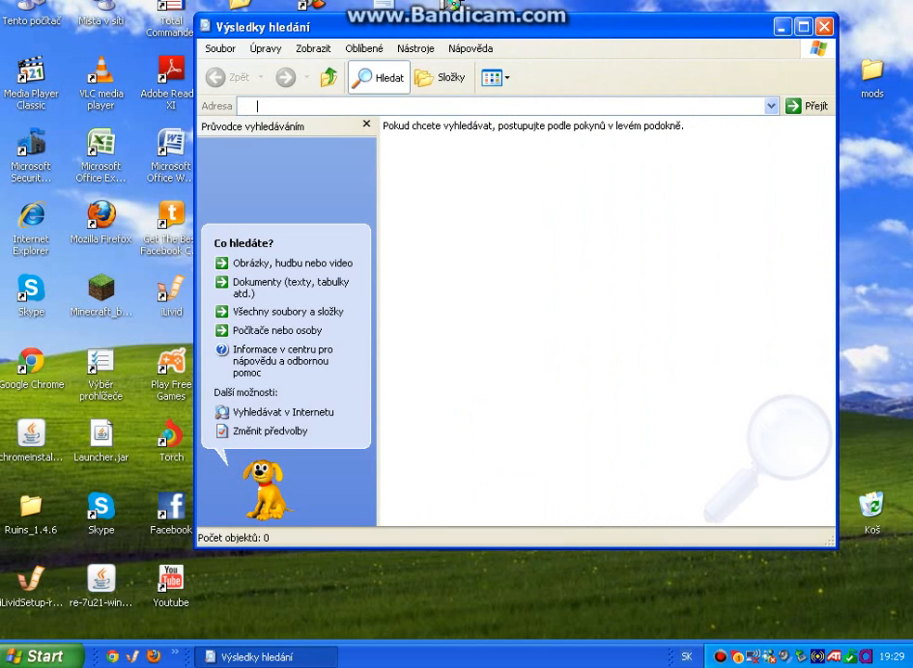
pyautogui.write('%app')
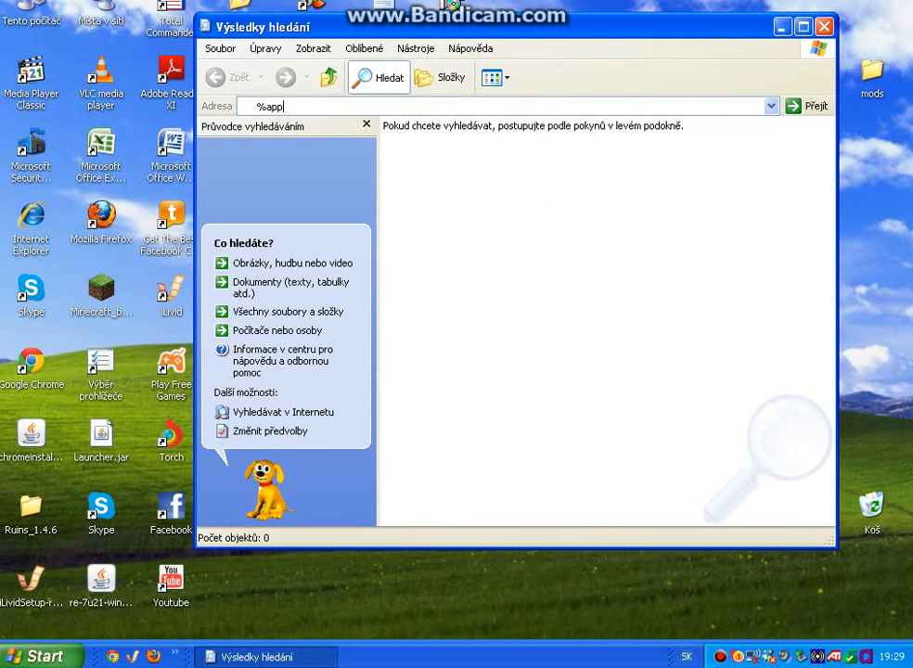
pyautogui.write('data%')
pyautogui.press('Return')
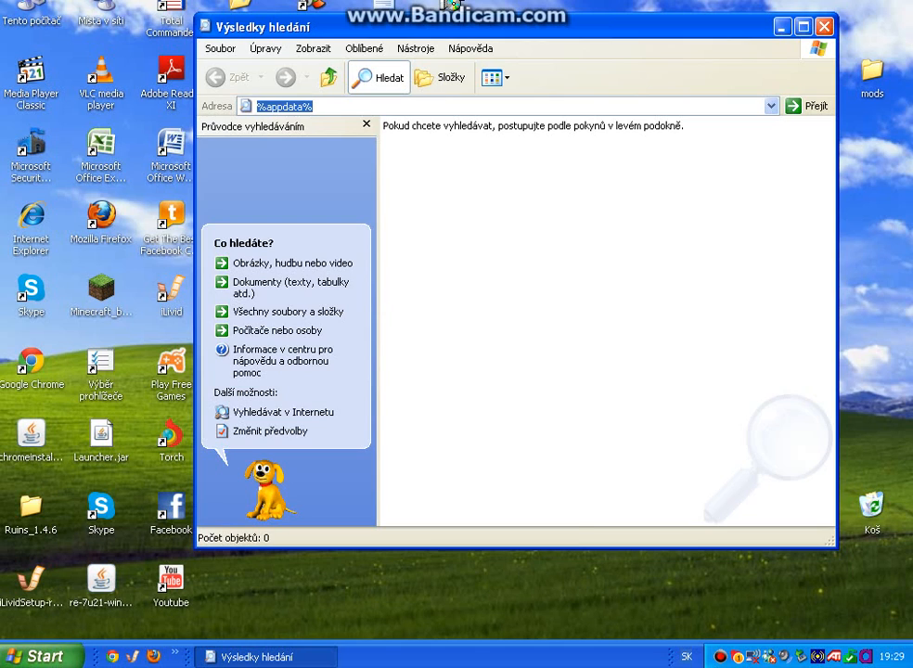
pyautogui.doubleClick(417, 140)
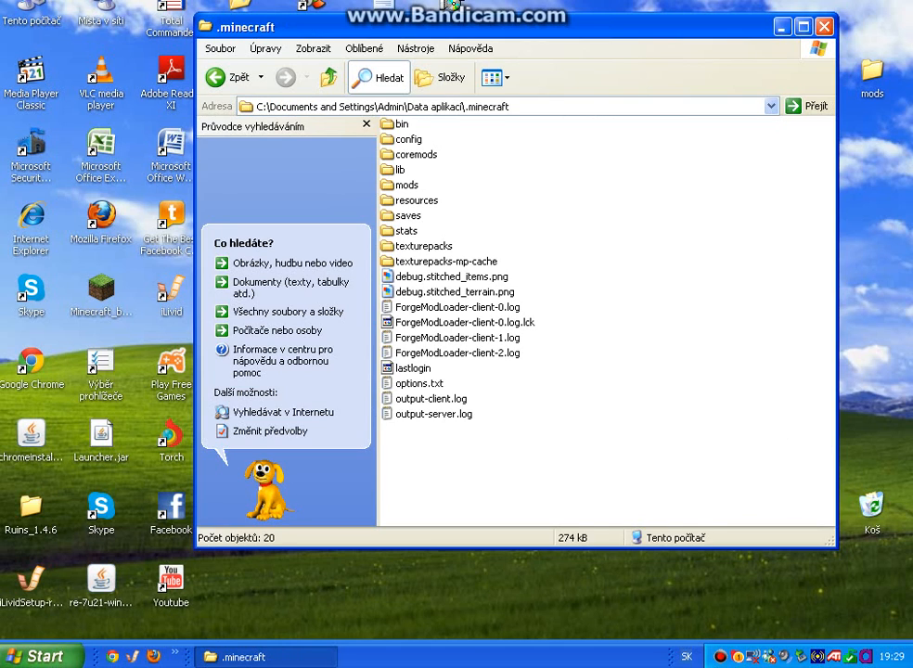
# Open the texturepacks folder inside .minecraft
pyautogui.click(409, 245)
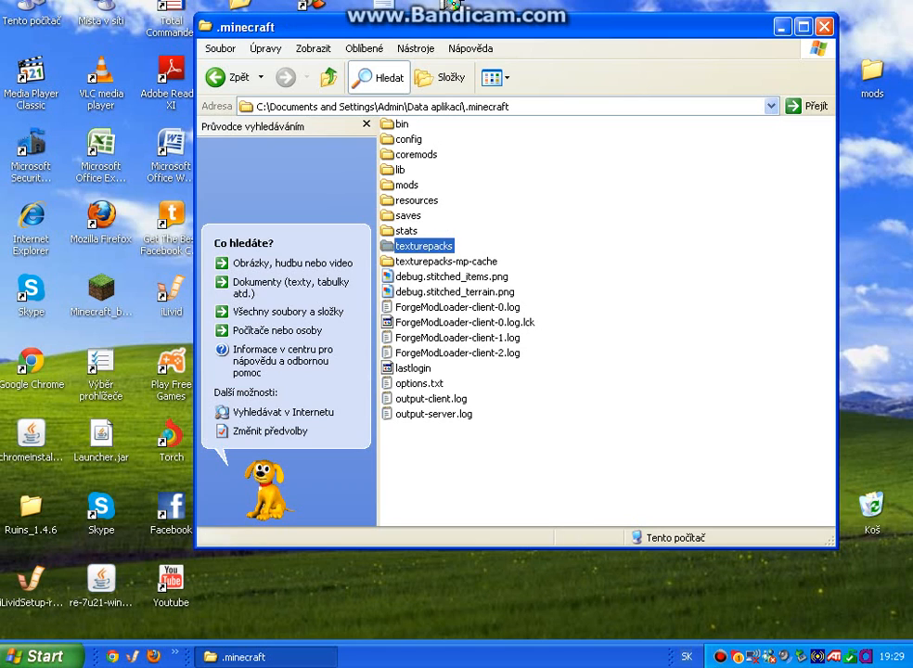
pyautogui.click(409, 245)
pyautogui.press('Return')
pyautogui.press('Return')
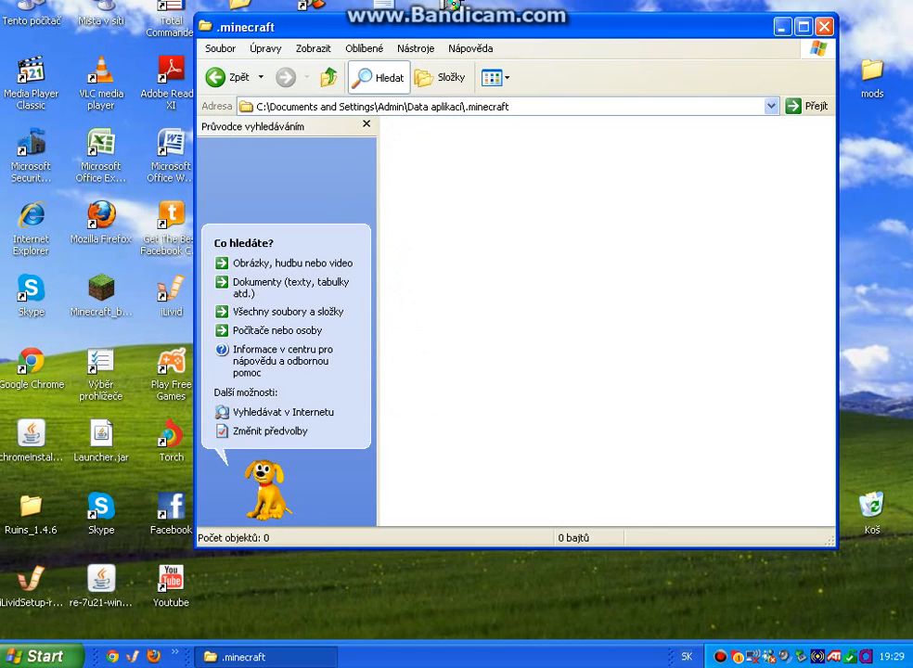
# Shift the folder window aside to uncover HD-Tools-1.5.zip on the desktop and move the archive into texturepacks
pyautogui.moveTo(519, 53); pyautogui.dragTo(687, 271)
pyautogui.moveTo(371, 271); pyautogui.dragTo(643, 5)
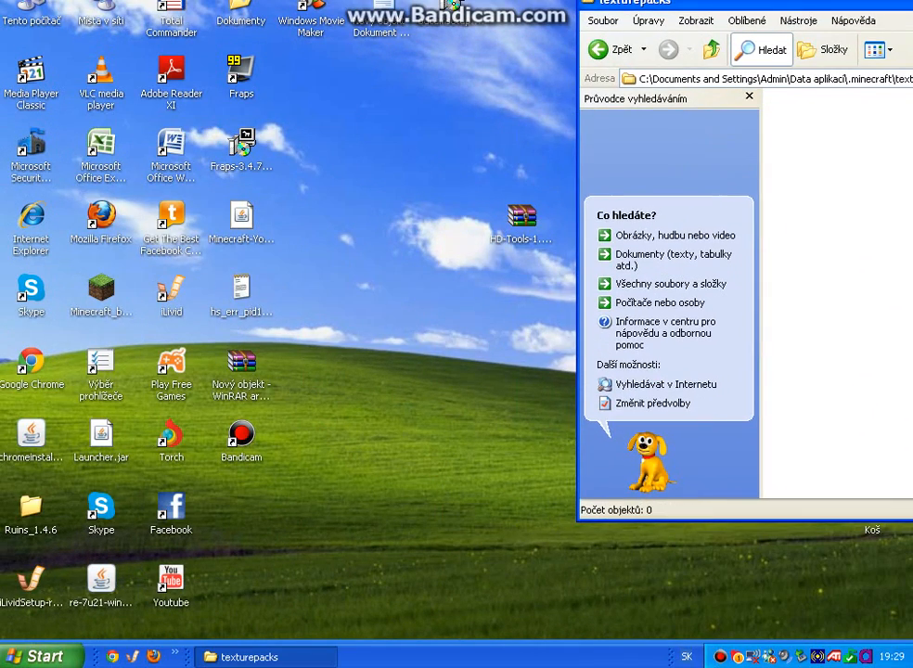
pyautogui.moveTo(521, 217); pyautogui.dragTo(826, 149)
pyautogui.moveTo(817, 4); pyautogui.dragTo(410, 118)
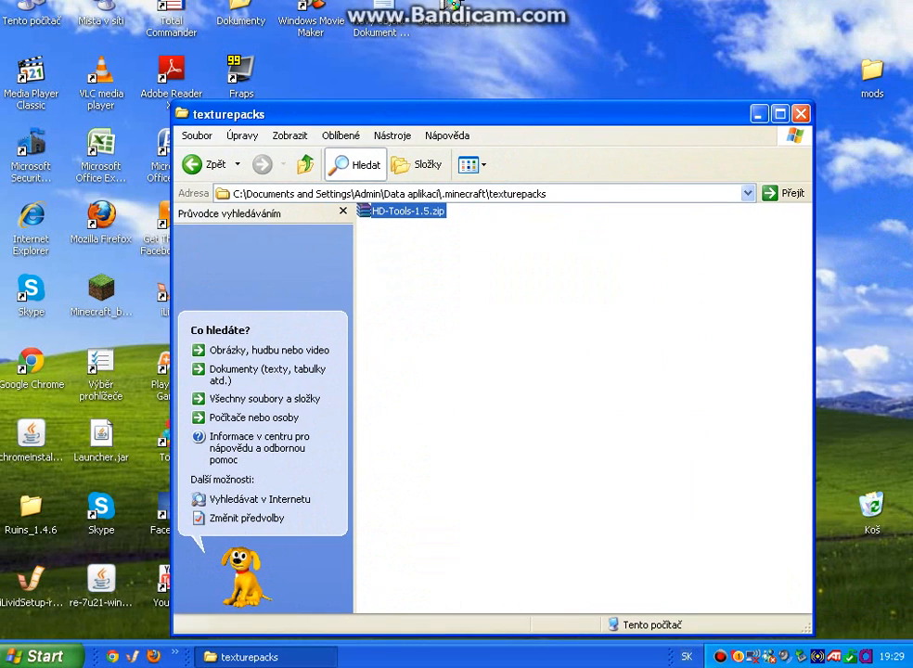
# Close the texturepacks folder window to get back to the empty desktop
pyautogui.click(759, 114)
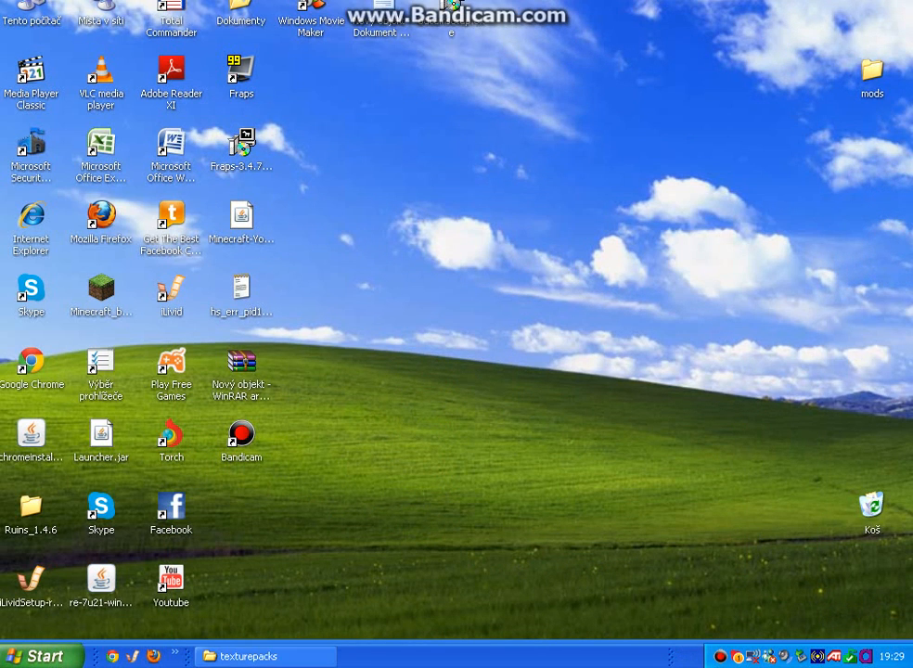
pyautogui.click(266, 656)
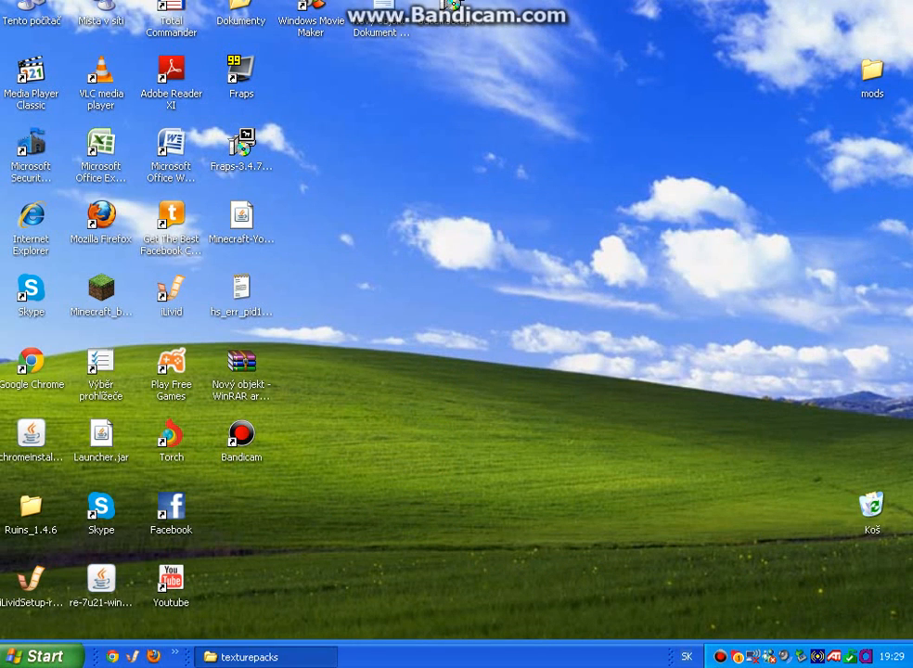
pyautogui.click(265, 656)
pyautogui.click(265, 657)
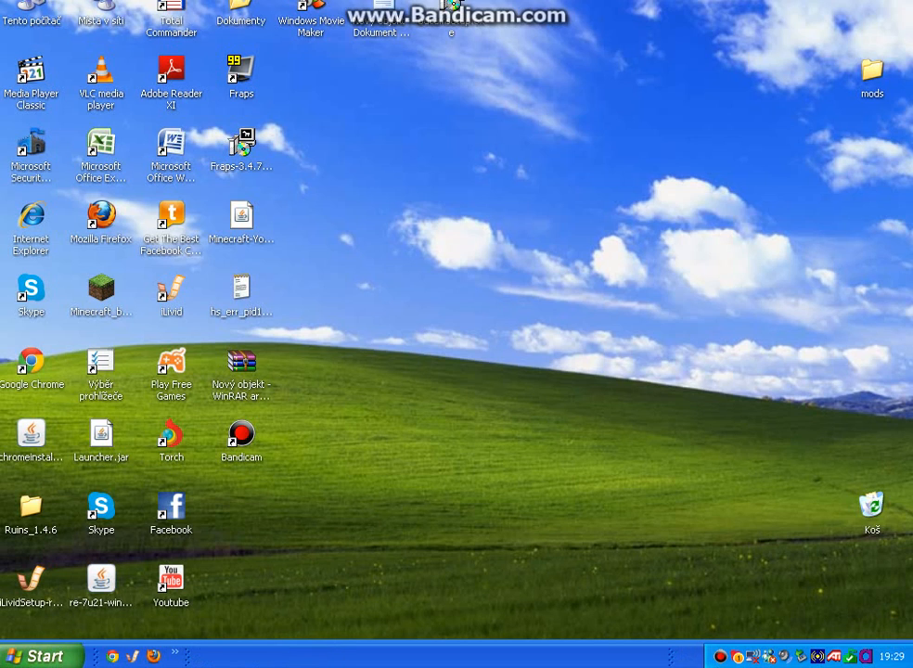
# Launch Minecraft_beta.exe from the desktop and start the game
pyautogui.doubleClick(101, 290)
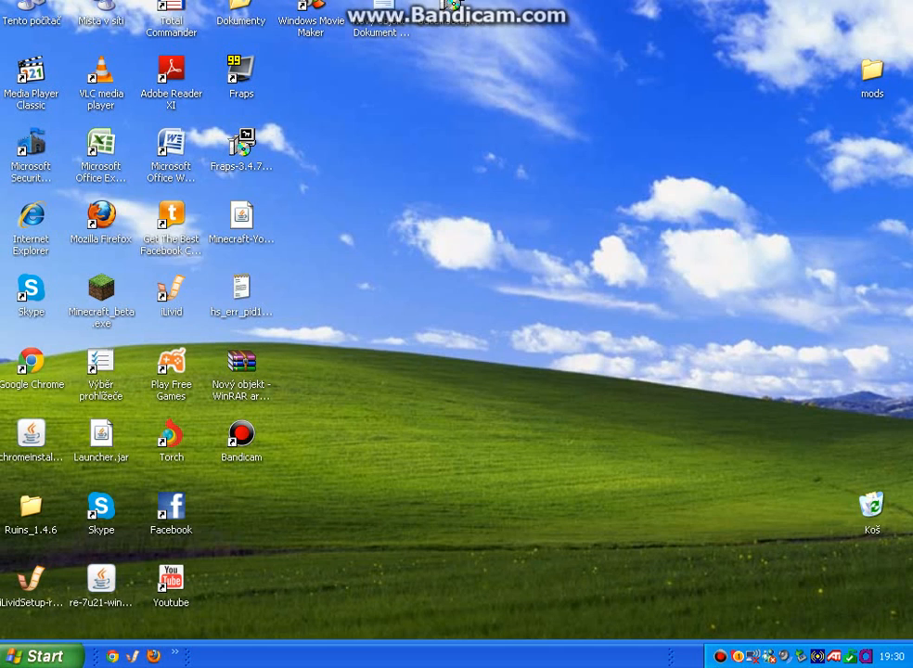
pyautogui.click(101, 289)
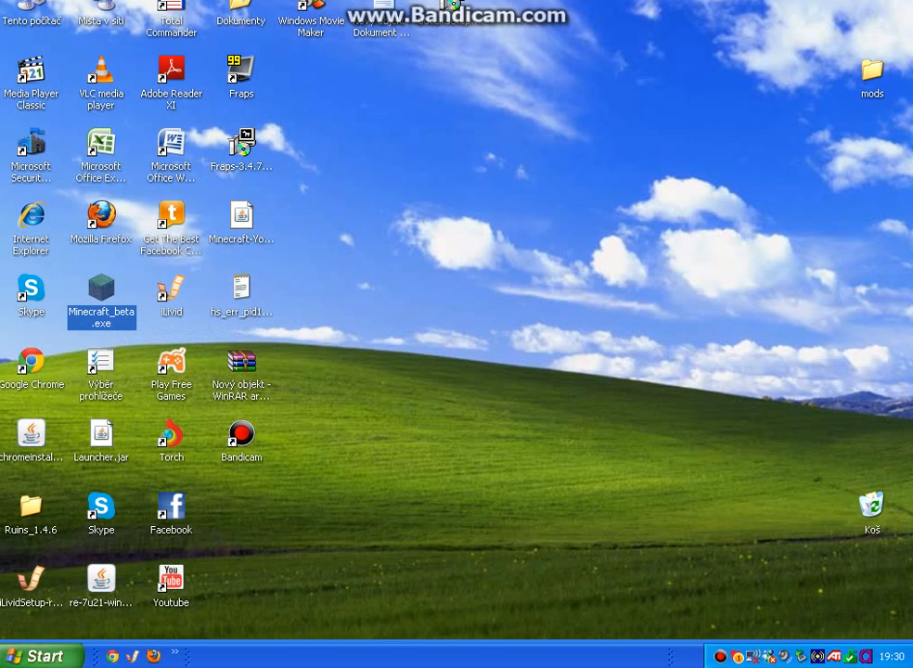
pyautogui.click(464, 372)
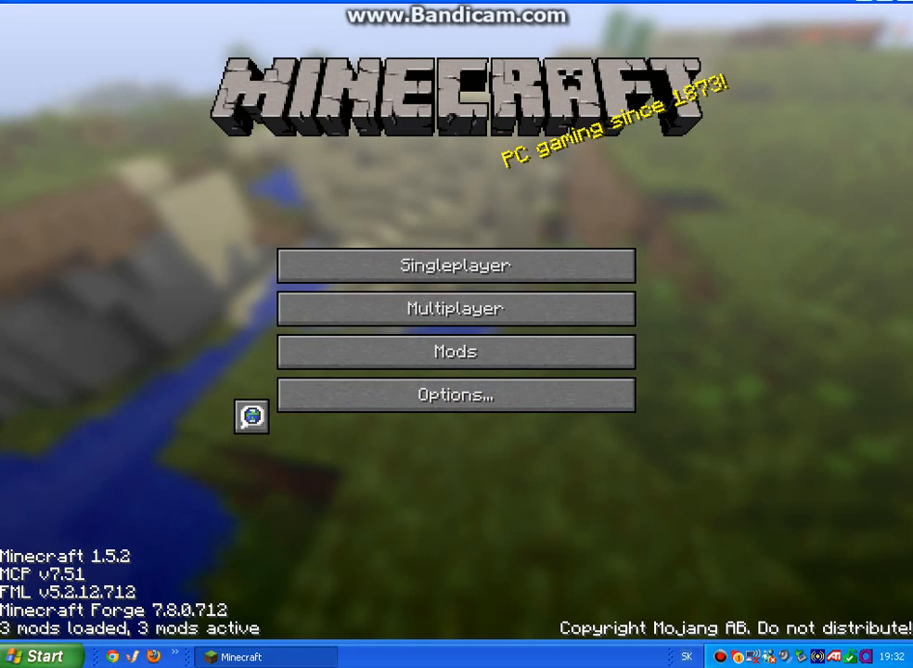
# Choose HD-Tools-1.5.zip as the texture pack in the game options and return to the main menu
pyautogui.click(389, 386)
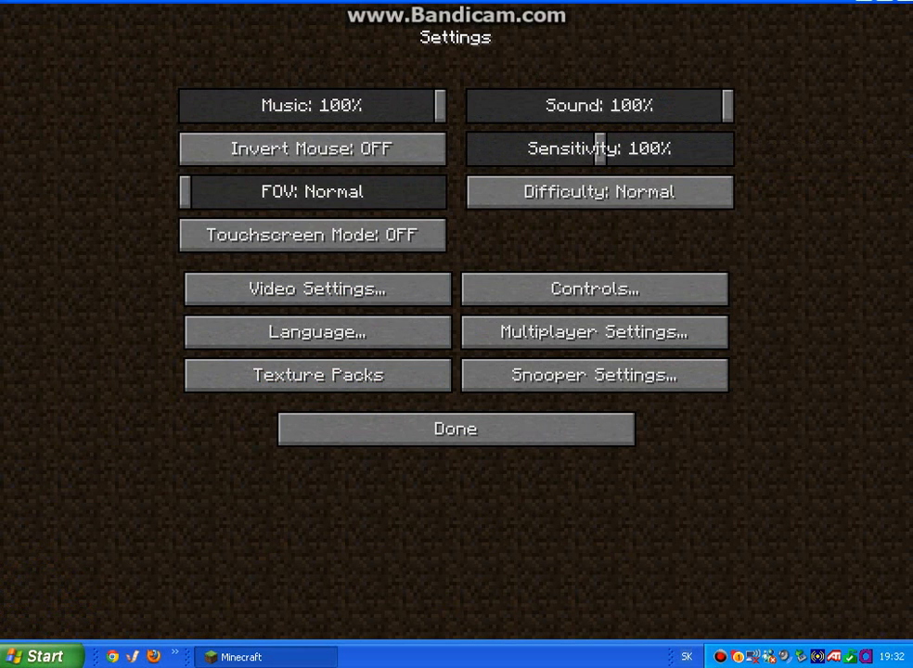
pyautogui.click(455, 429)
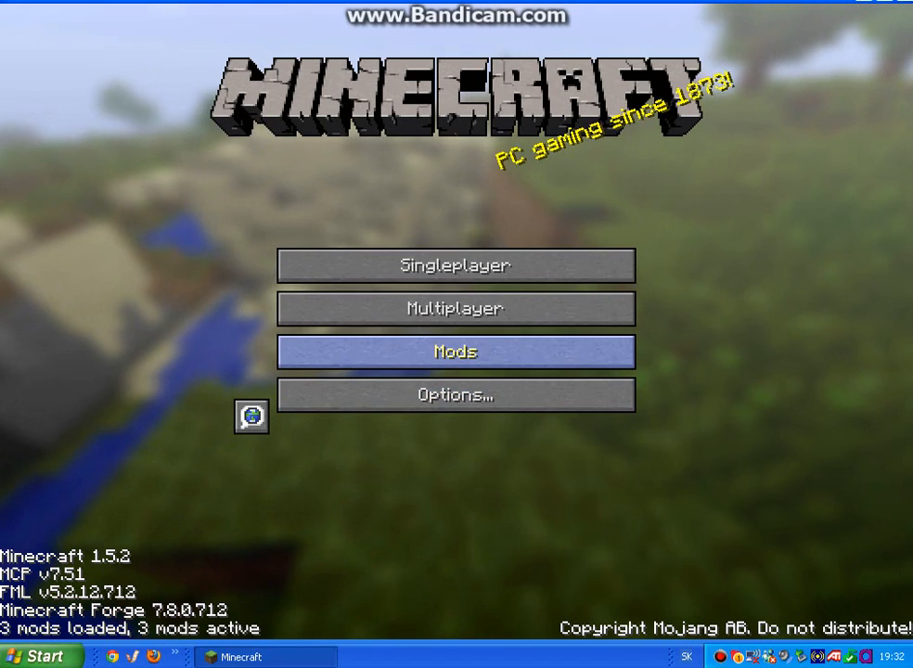
pyautogui.click(455, 394)
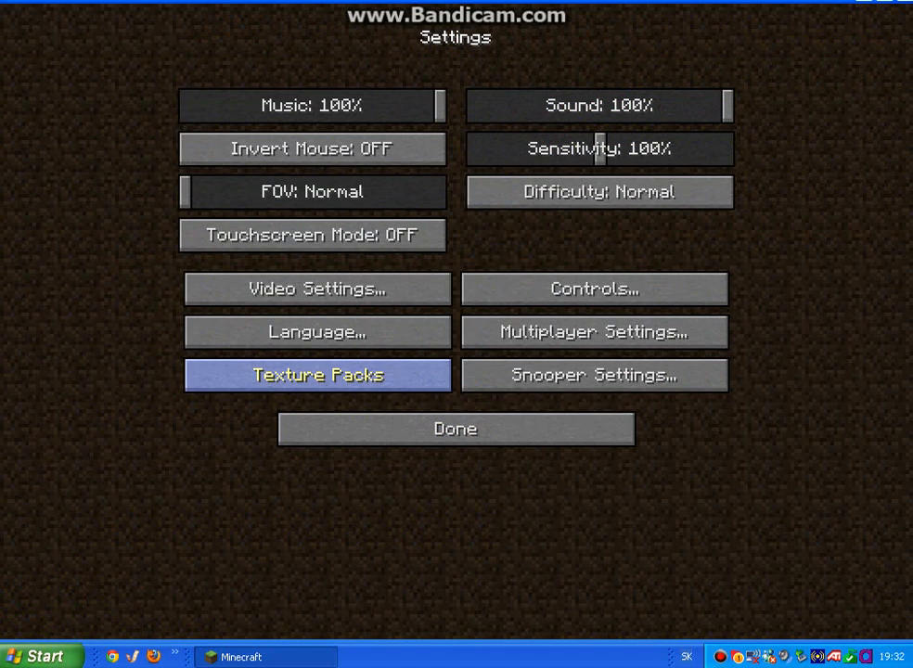
pyautogui.click(318, 374)
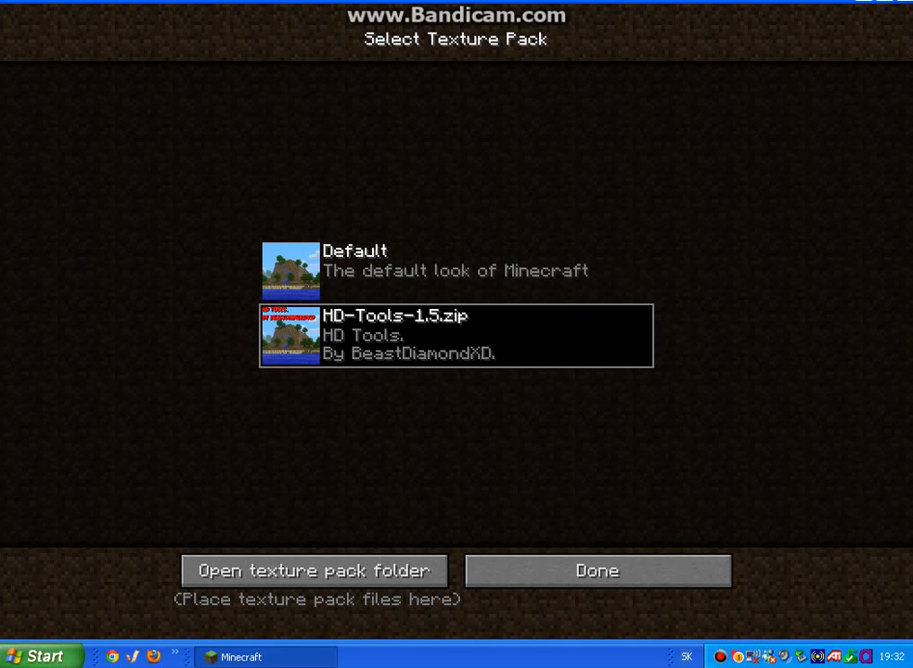
pyautogui.click(597, 571)
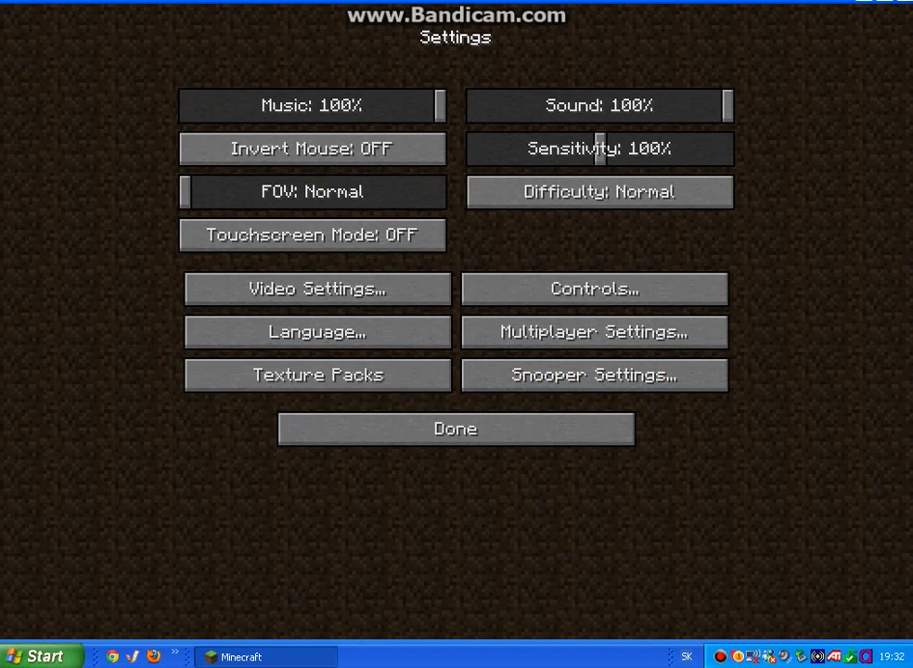
pyautogui.click(456, 428)
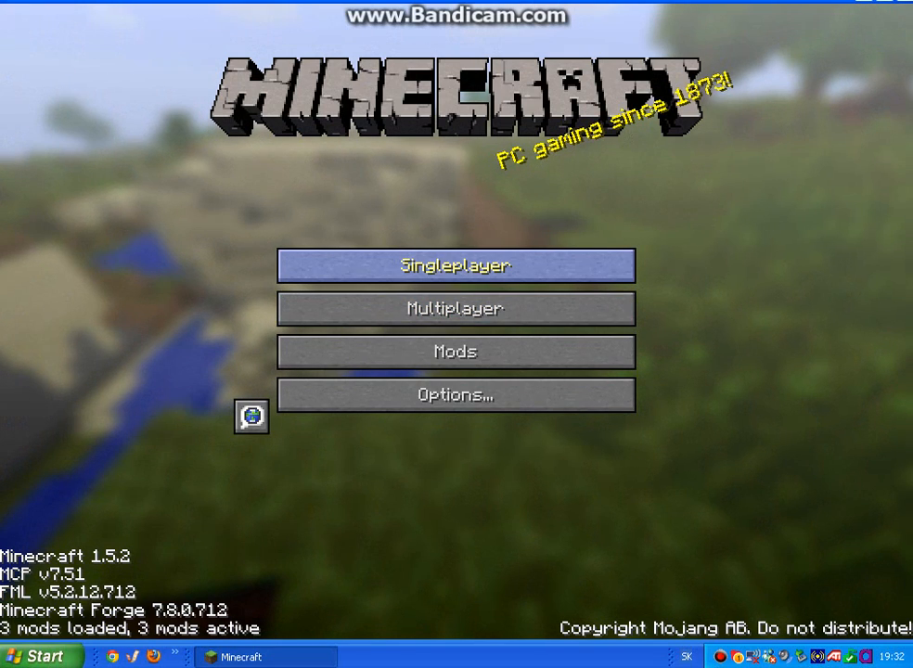
# Enter the flat singleplayer world, dismiss the chat entry line and switch the camera to first-person view
pyautogui.click(456, 265)
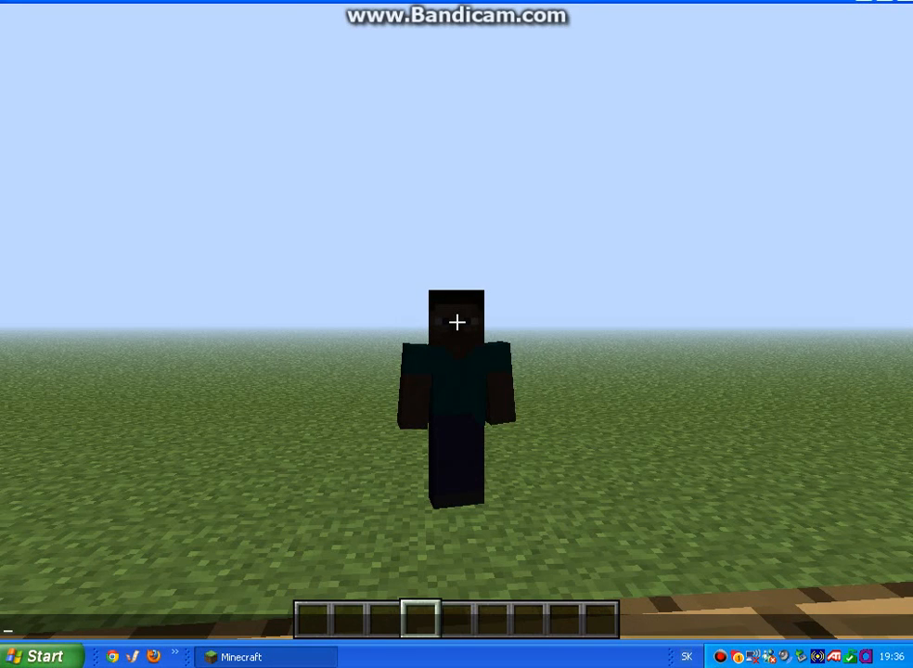
pyautogui.press('Escape')
pyautogui.click(456, 322)
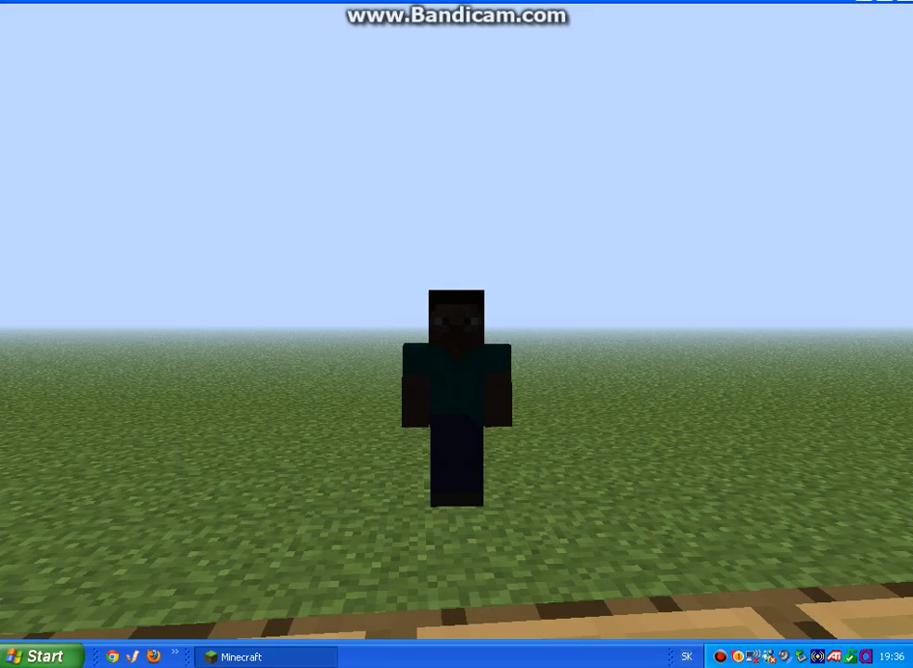
pyautogui.press('F5')
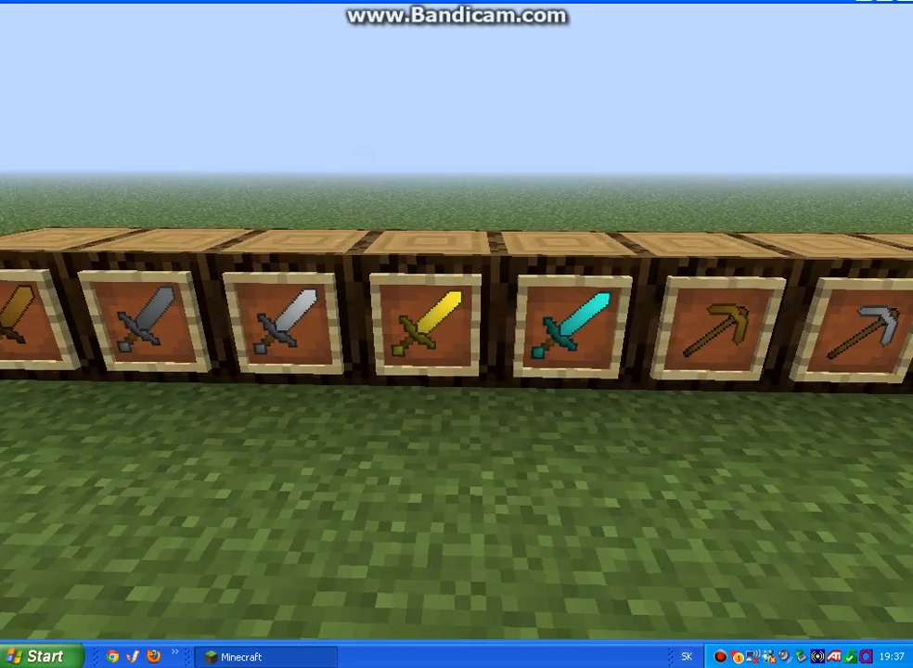
# Walk along the row of item frames to examine the swords, pickaxes, axes and hoes
pyautogui.press('d')
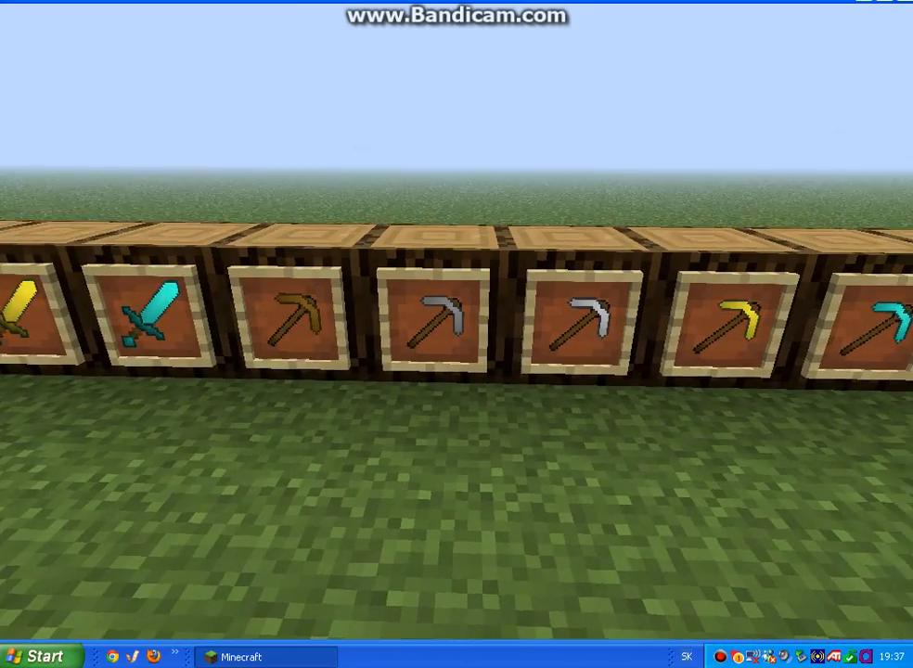
pyautogui.press('d')
pyautogui.press('d')
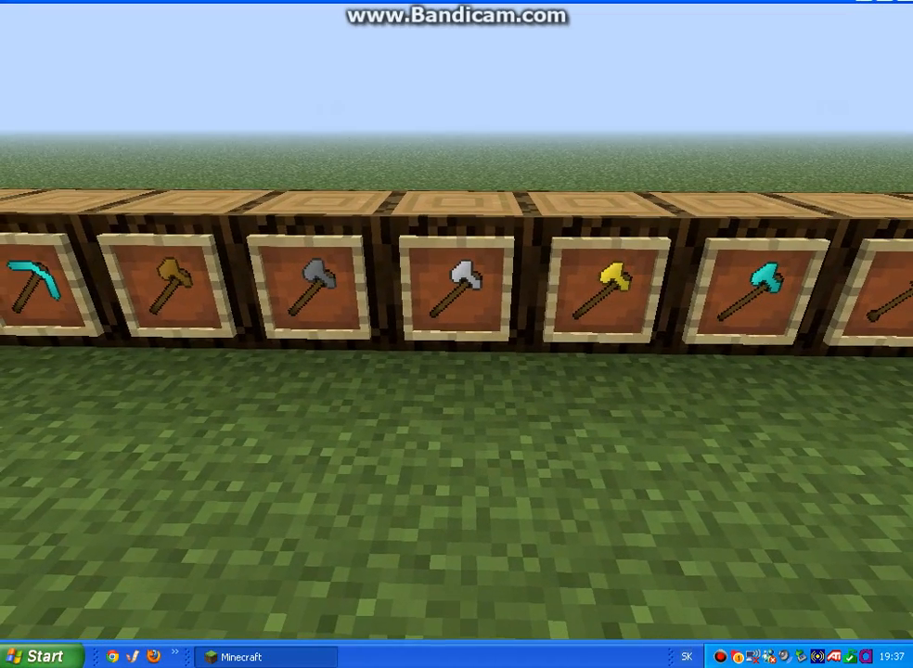
pyautogui.press('d')
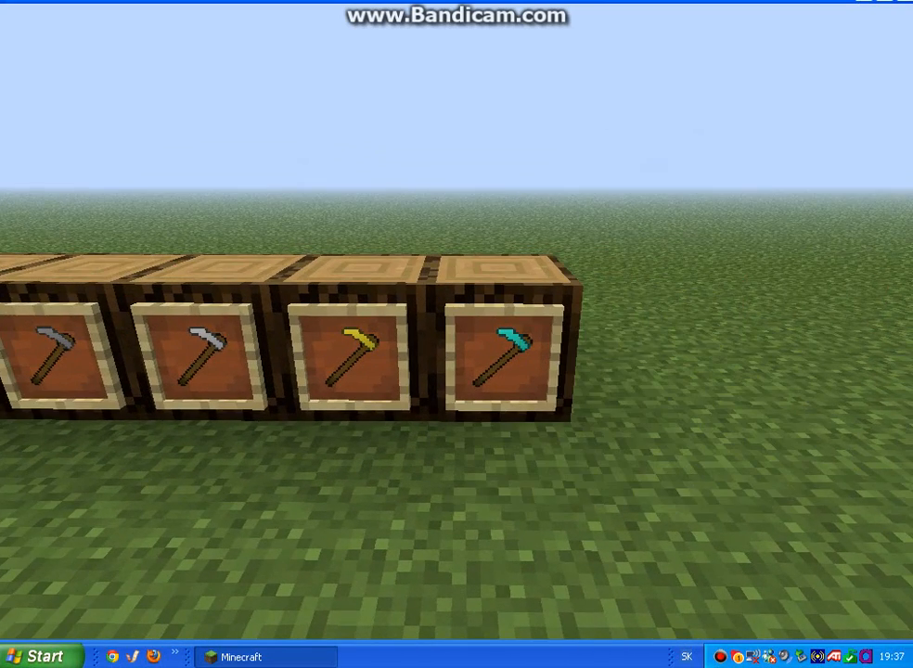
# Place a diamond sword from the Combat items in the first hotbar slot
pyautogui.press('e')
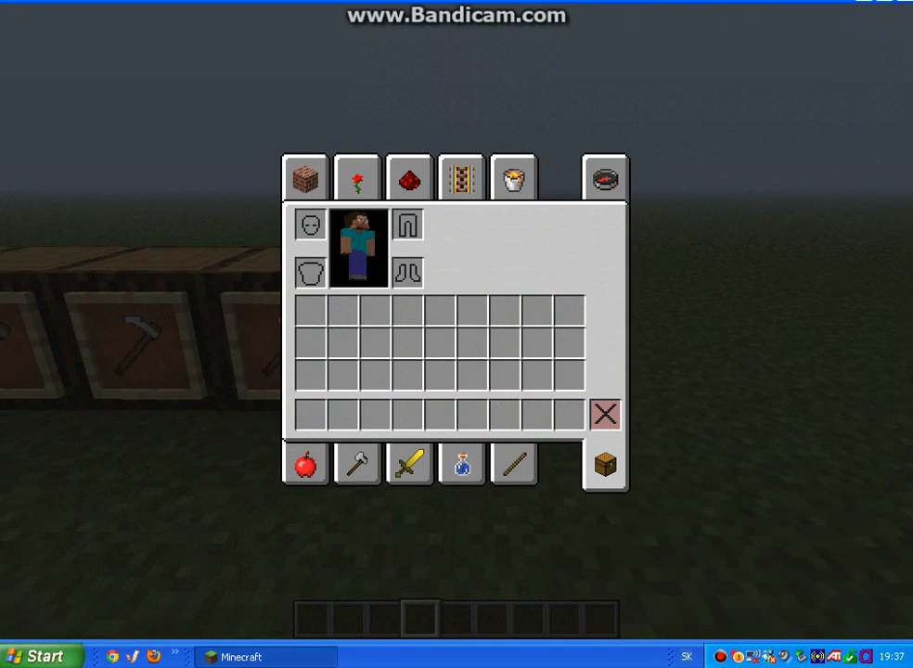
pyautogui.click(422, 459)
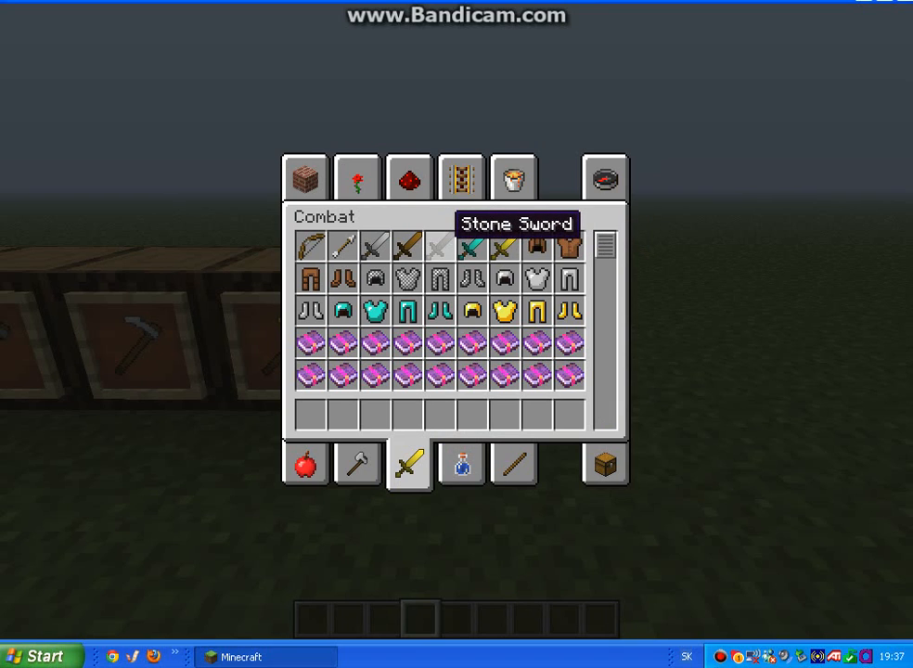
pyautogui.click(471, 246)
pyautogui.click(311, 415)
# Add two diamond pickaxes, a diamond axe and a diamond hoe to the hotbar and close the inventory
pyautogui.click(357, 462)
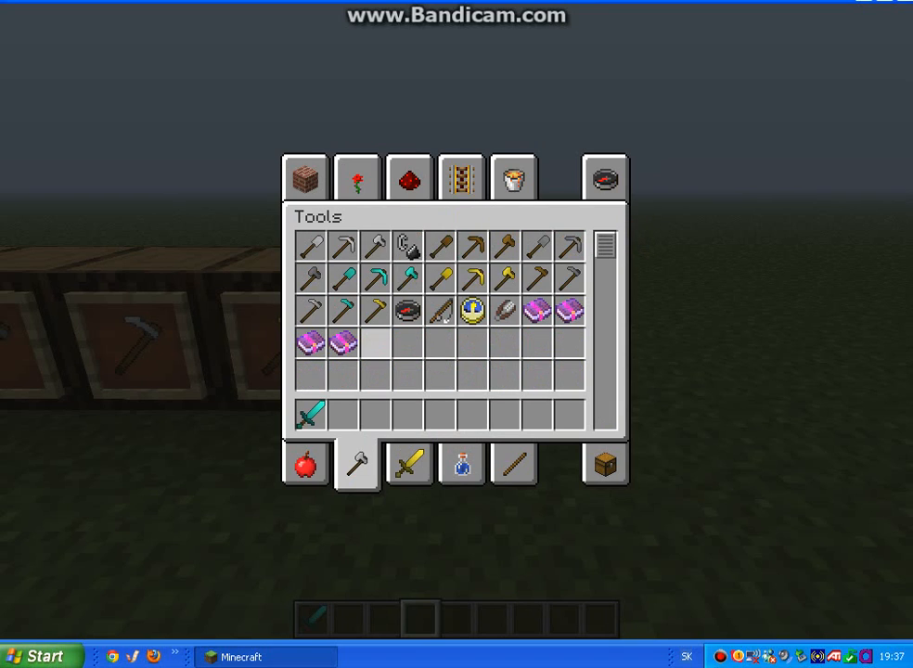
pyautogui.keyDown('shift'); pyautogui.click(344, 276); pyautogui.keyUp('shift')
pyautogui.keyDown('shift'); pyautogui.click(376, 277); pyautogui.keyUp('shift')
pyautogui.keyDown('shift'); pyautogui.click(408, 277); pyautogui.keyUp('shift')
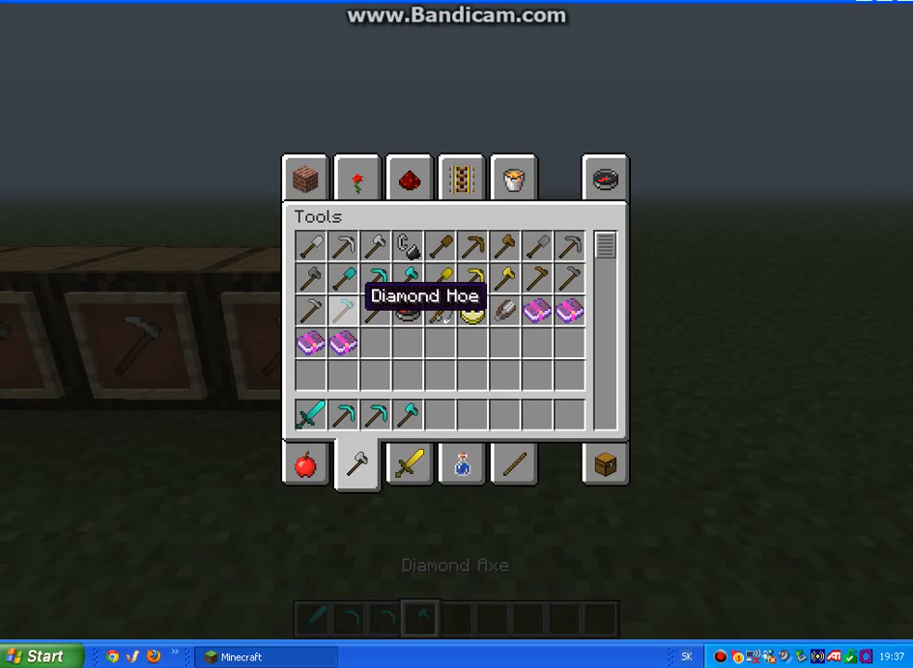
pyautogui.keyDown('shift'); pyautogui.click(344, 312); pyautogui.keyUp('shift')
pyautogui.press('e')
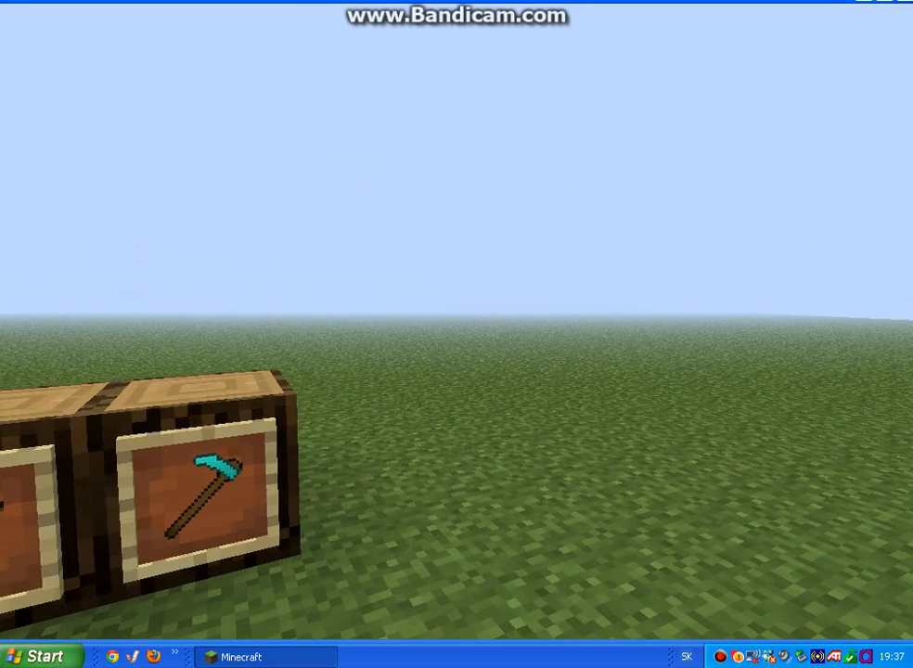
# Hold the diamond sword, switch to the front third-person view and examine the sword and the diamond pickaxe in the character's hand
pyautogui.press('1')
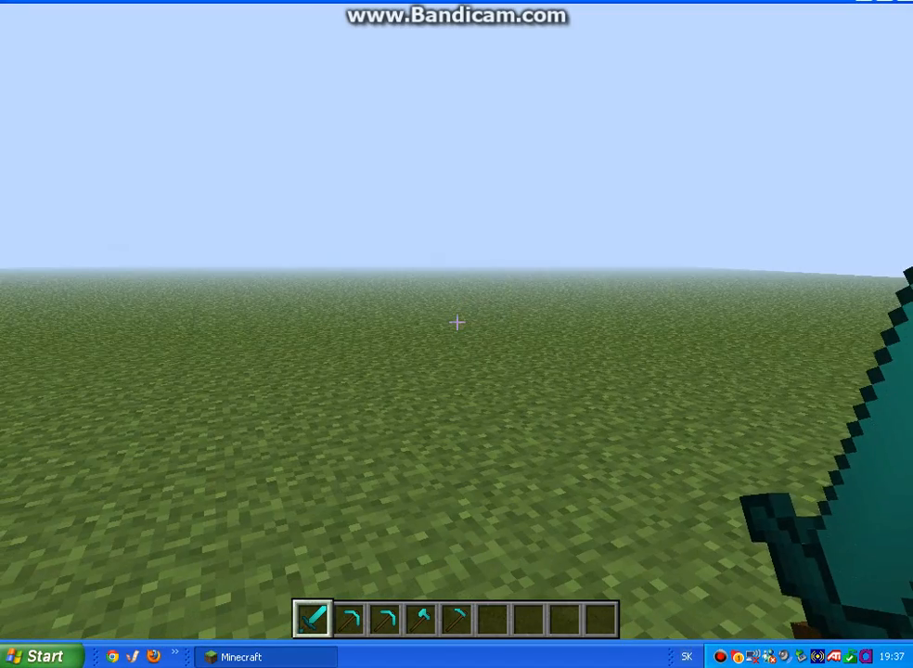
pyautogui.press('F5')
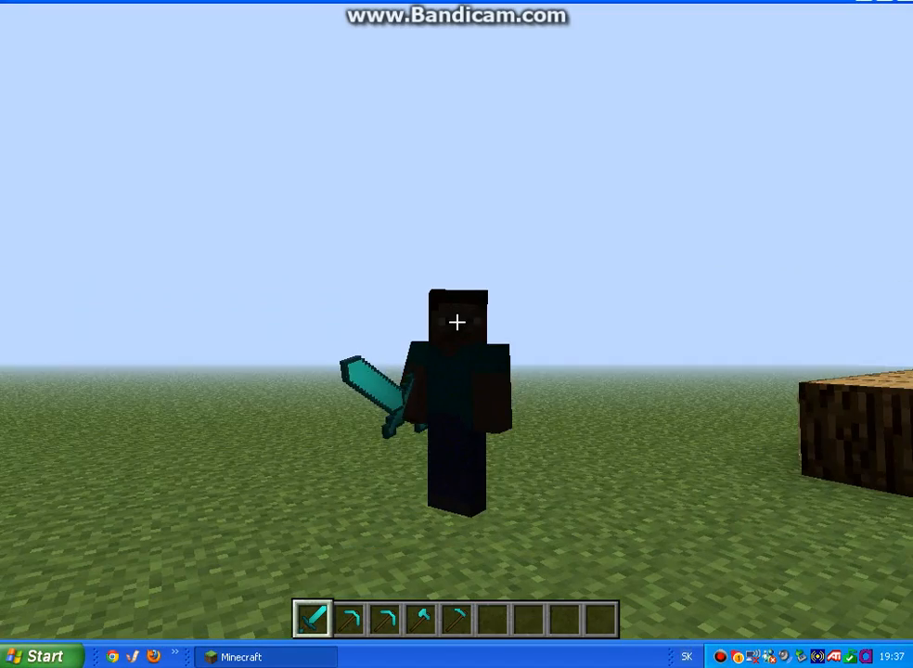
pyautogui.press('2')
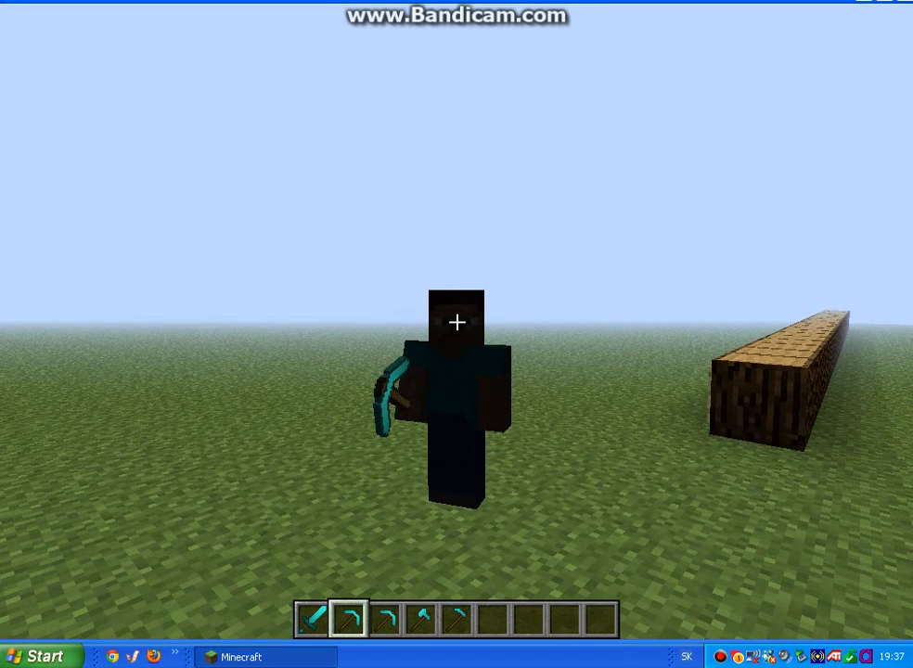
# Replace the duplicate diamond pickaxe in the third hotbar slot with a Diamond Spade and close the inventory
pyautogui.press('e')
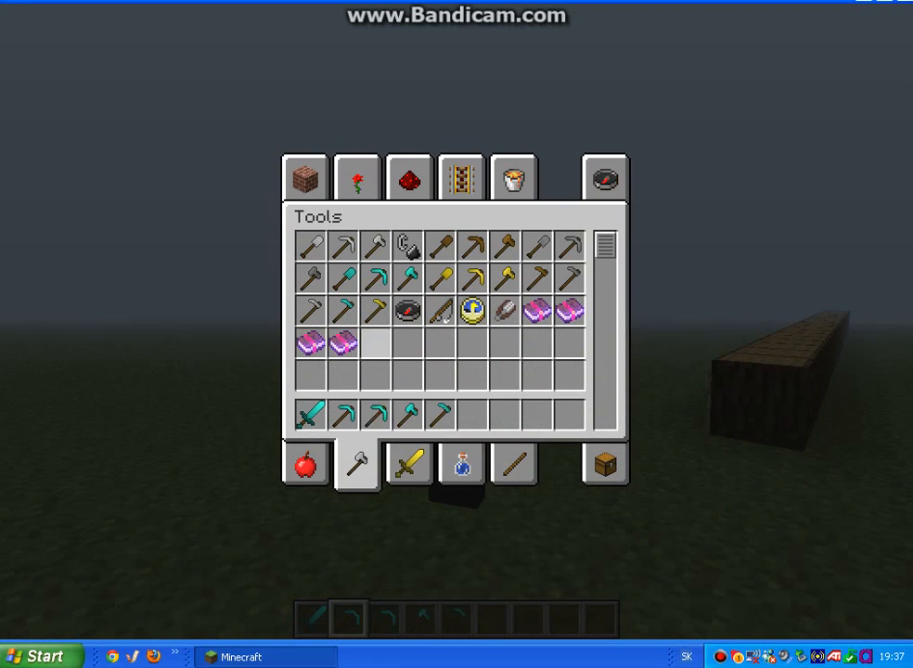
pyautogui.keyDown('shift'); pyautogui.click(376, 415); pyautogui.keyUp('shift')
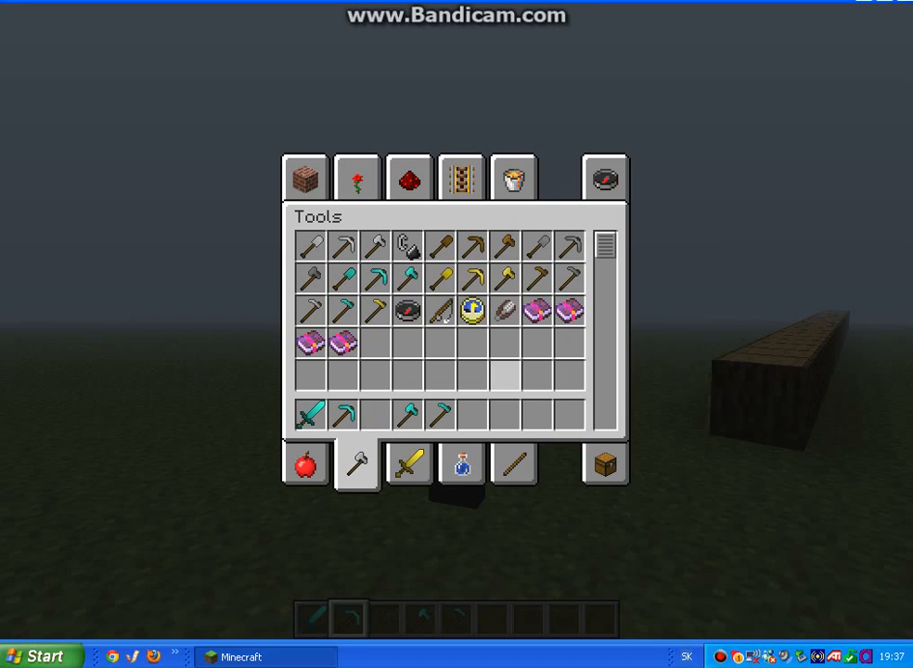
pyautogui.click(382, 406)
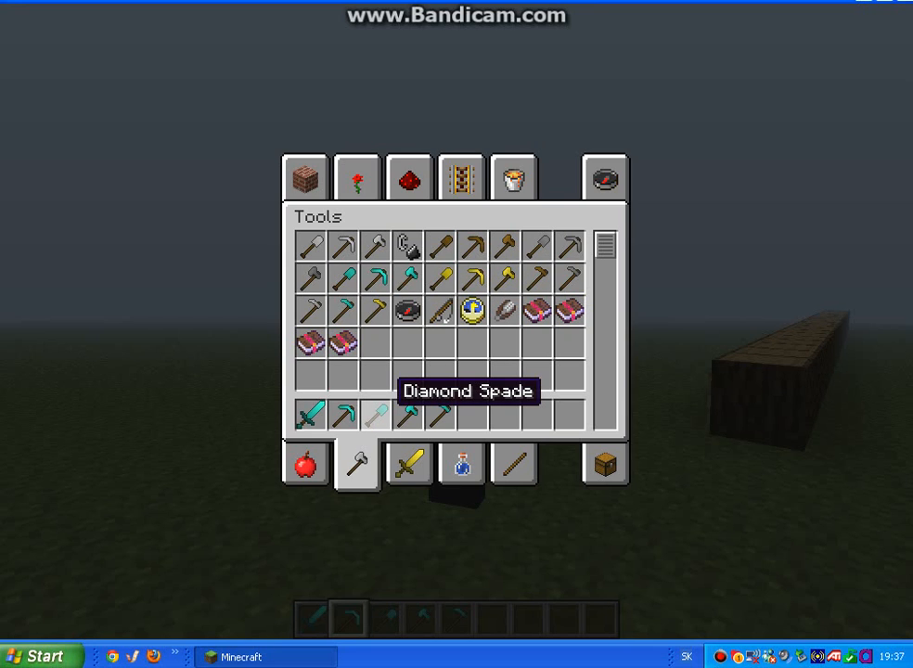
pyautogui.press('e')
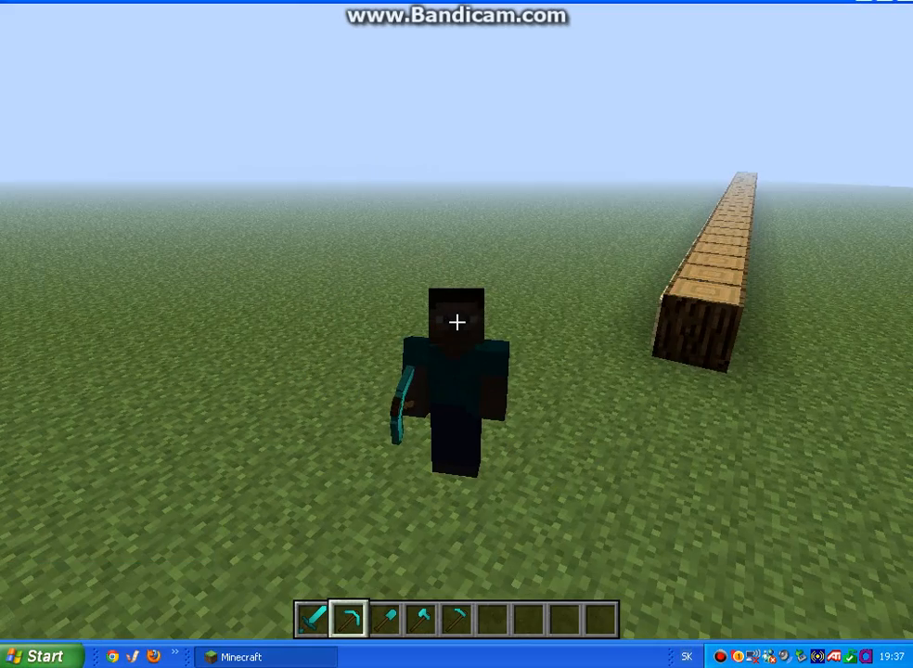
# Examine the diamond spade, axe and hoe in the character's hand one after another, and return to first-person view
pyautogui.press('3')
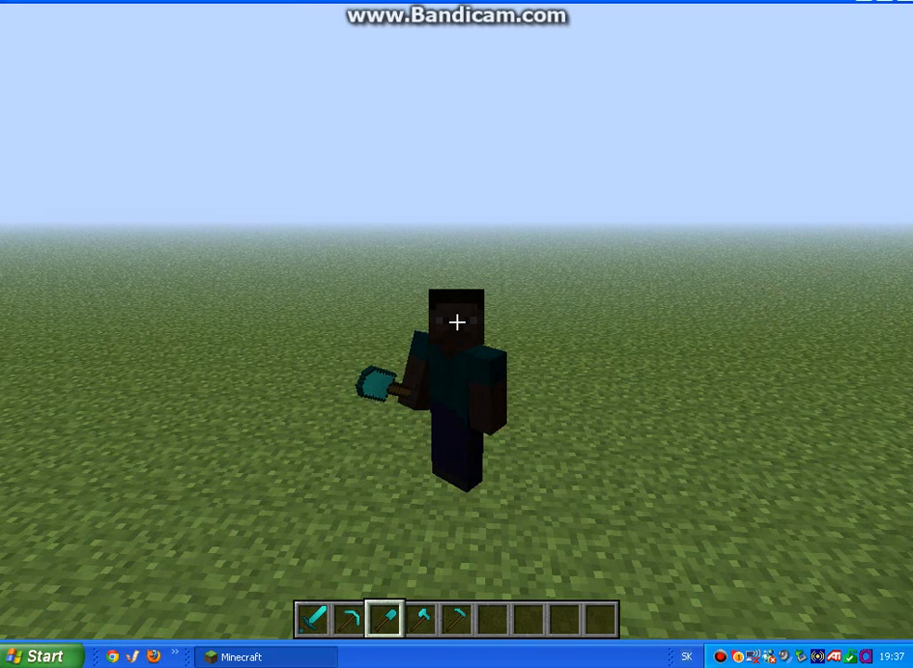
pyautogui.scroll(-1, 456, 322)
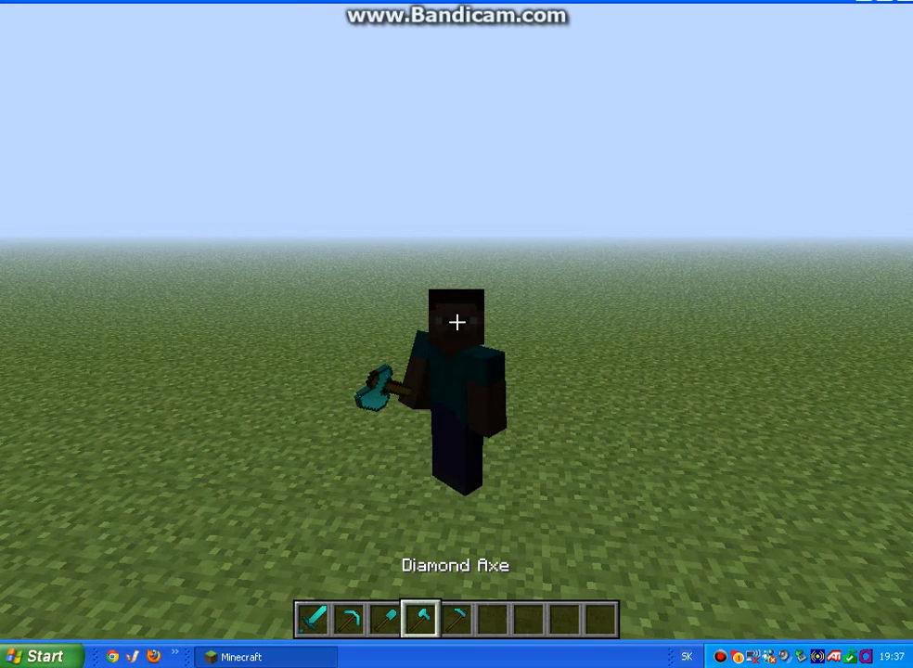
pyautogui.scroll(-1, 457, 322)
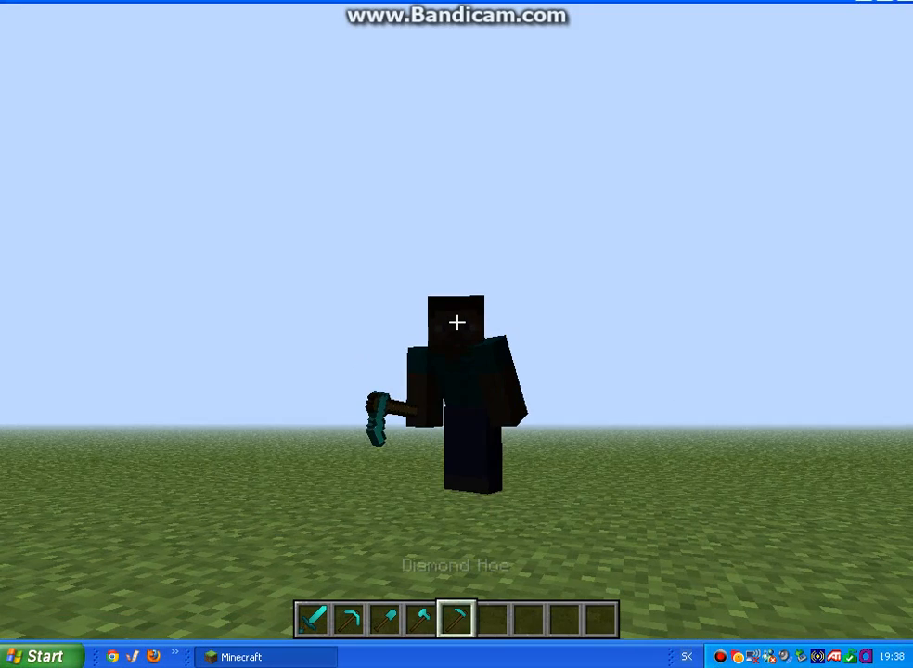
pyautogui.press('F5')
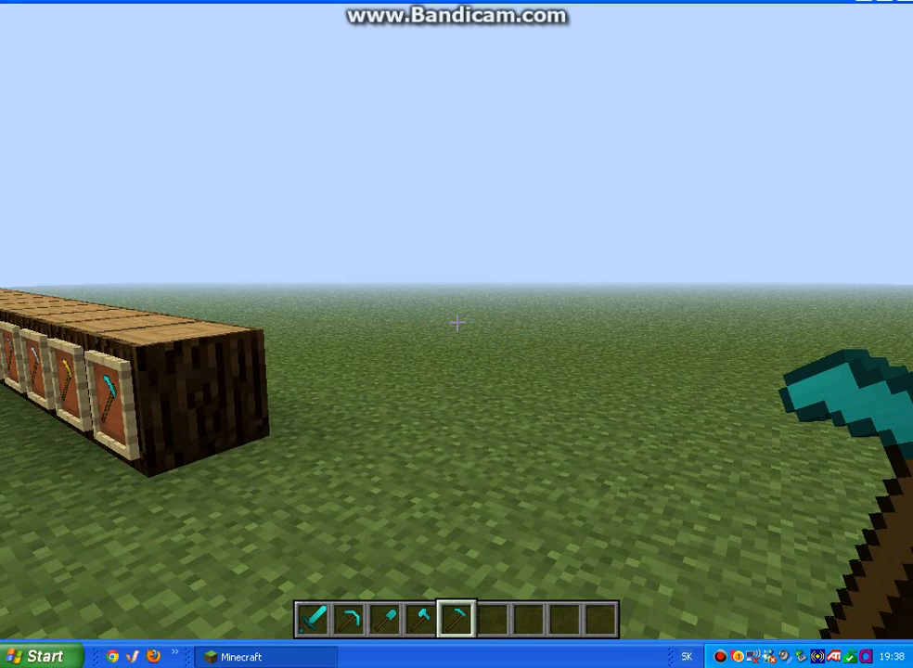
# Remove the diamond sword and hoe from the hotbar and shift the pickaxe, spade and axe to slots three to five
pyautogui.press('e')
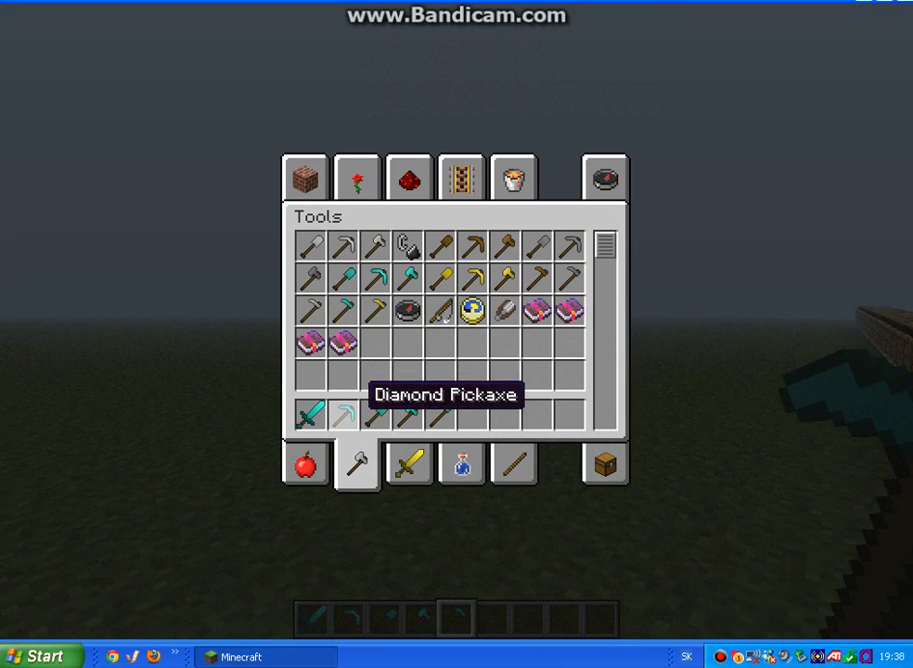
pyautogui.click(312, 413)
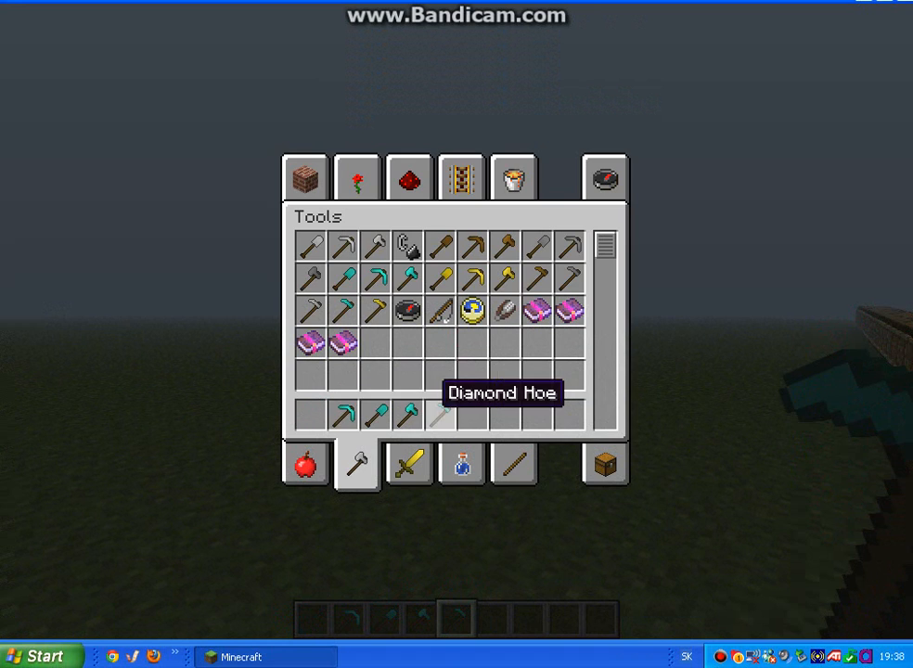
pyautogui.click(431, 409)
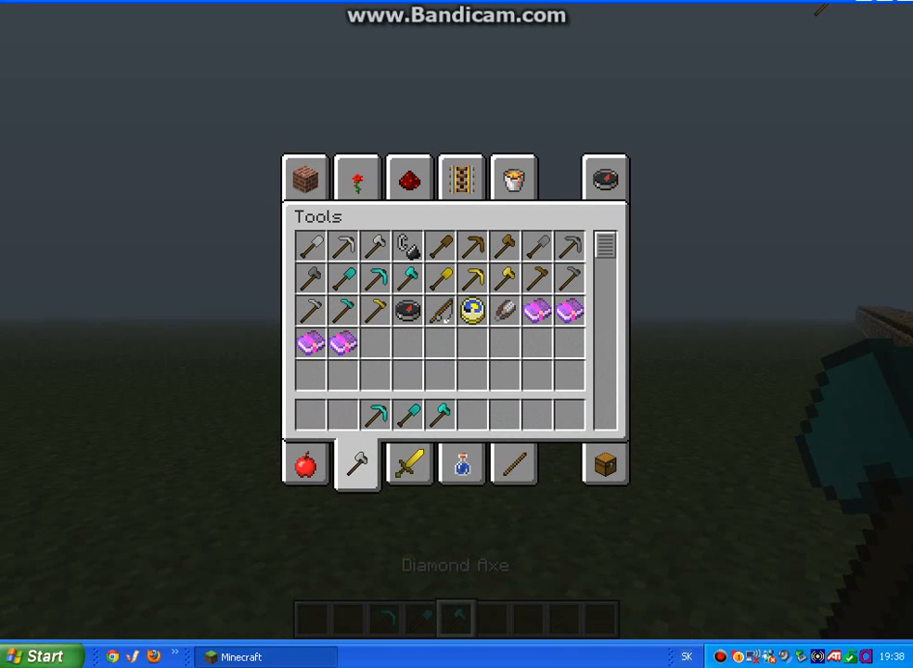